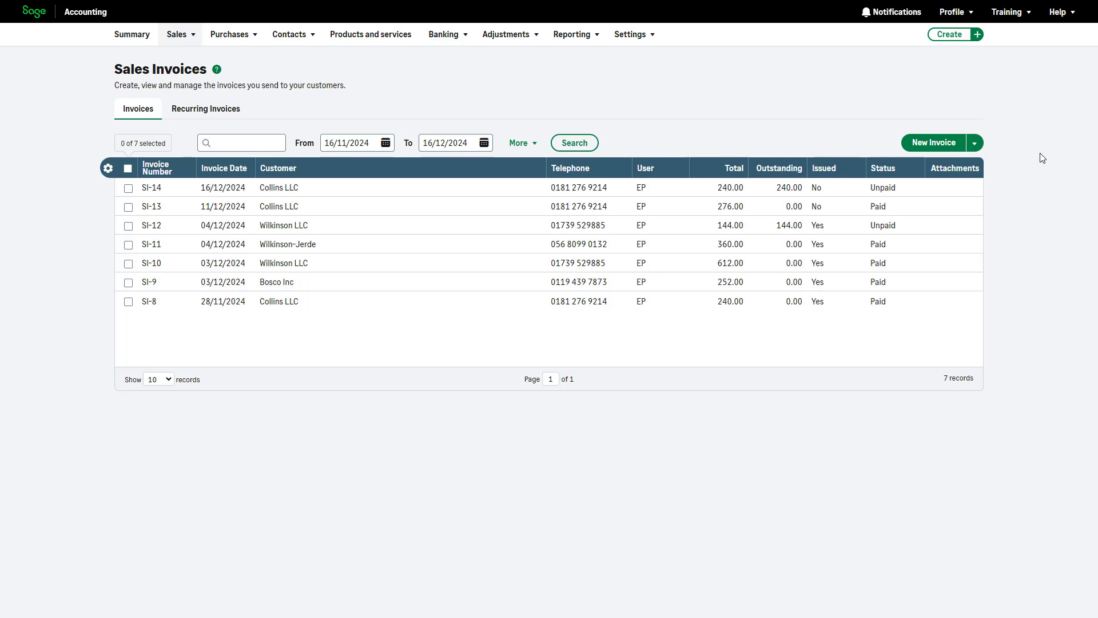
Create and save invoice SI-15 for Collins LLC's £180 consultation, without taking a card payment.
left_click(934, 149)
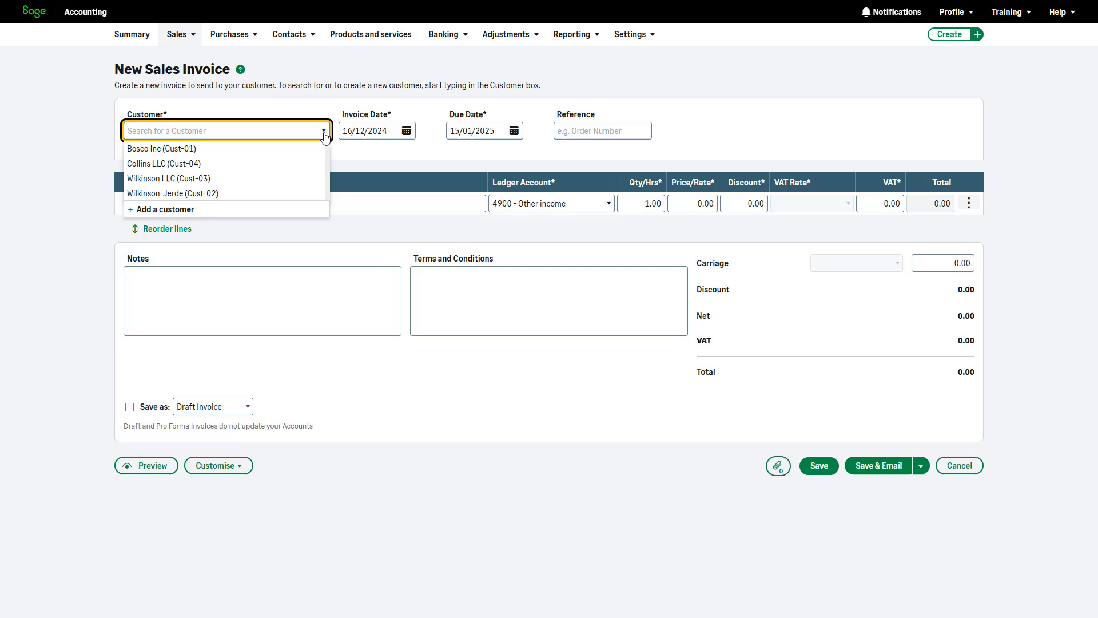
left_click(279, 160)
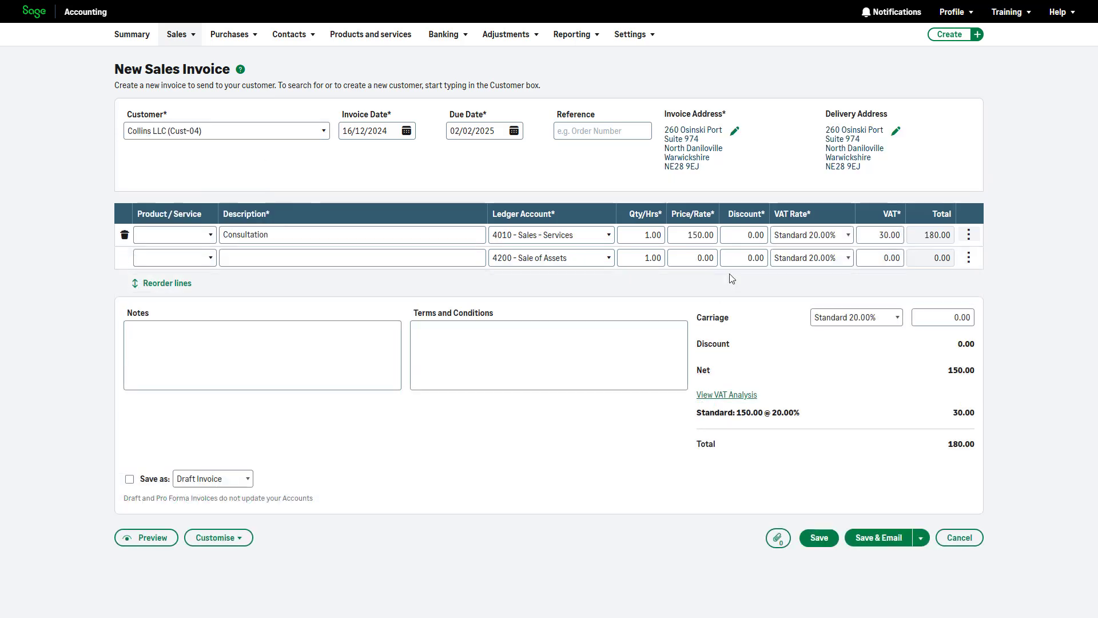
left_click(818, 537)
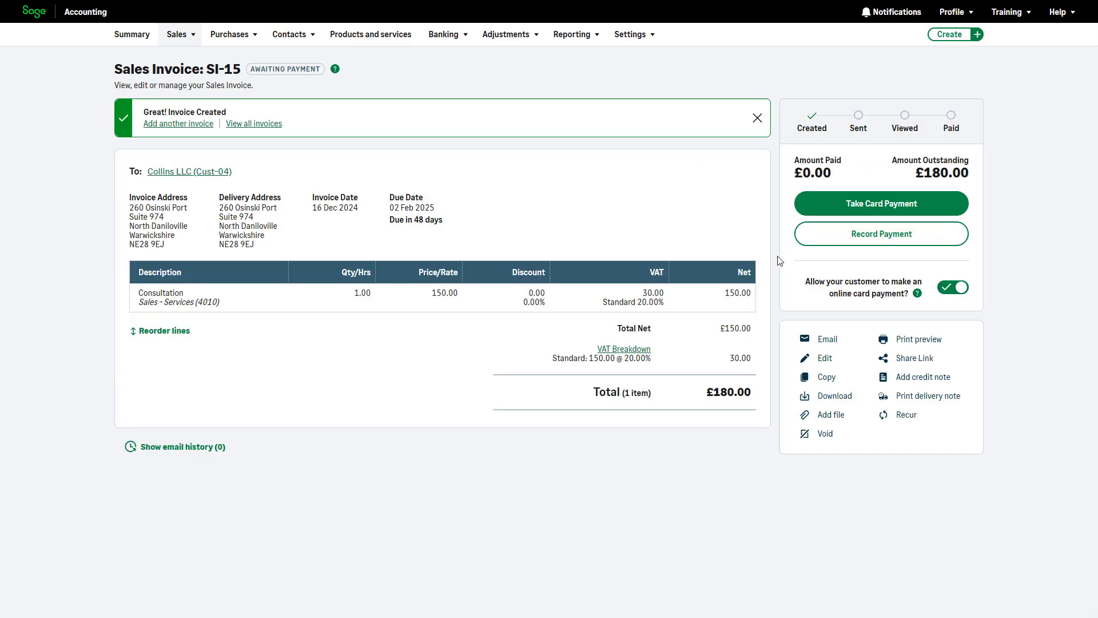
left_click(912, 207)
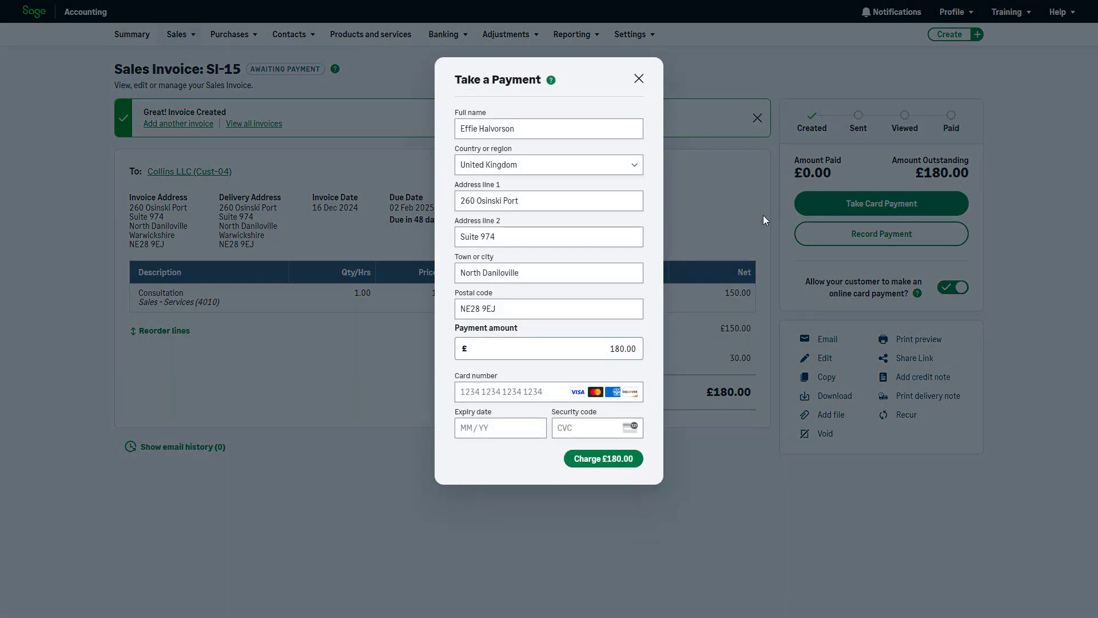
left_click(639, 79)
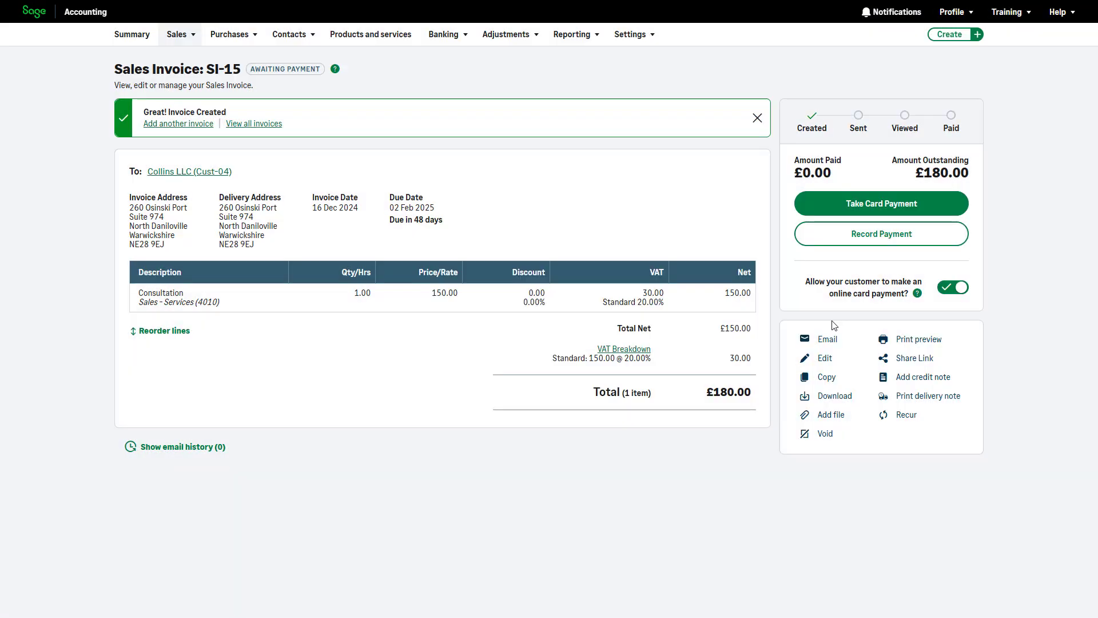
Email SI-15 to the customer and copy the invoice's shareable payment link.
left_click(827, 344)
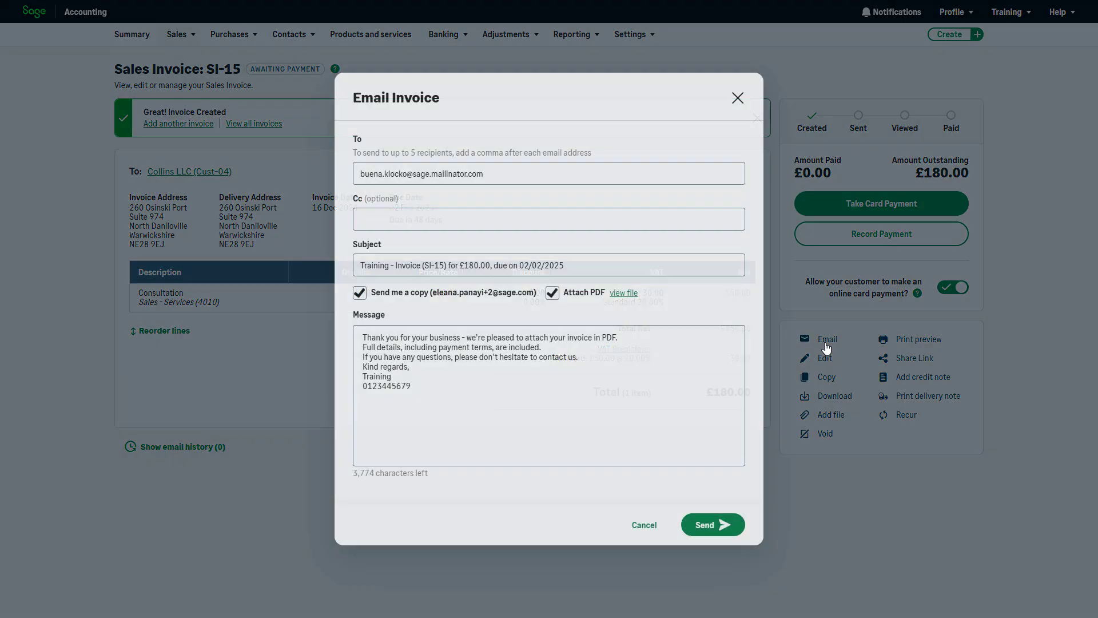
left_click(705, 525)
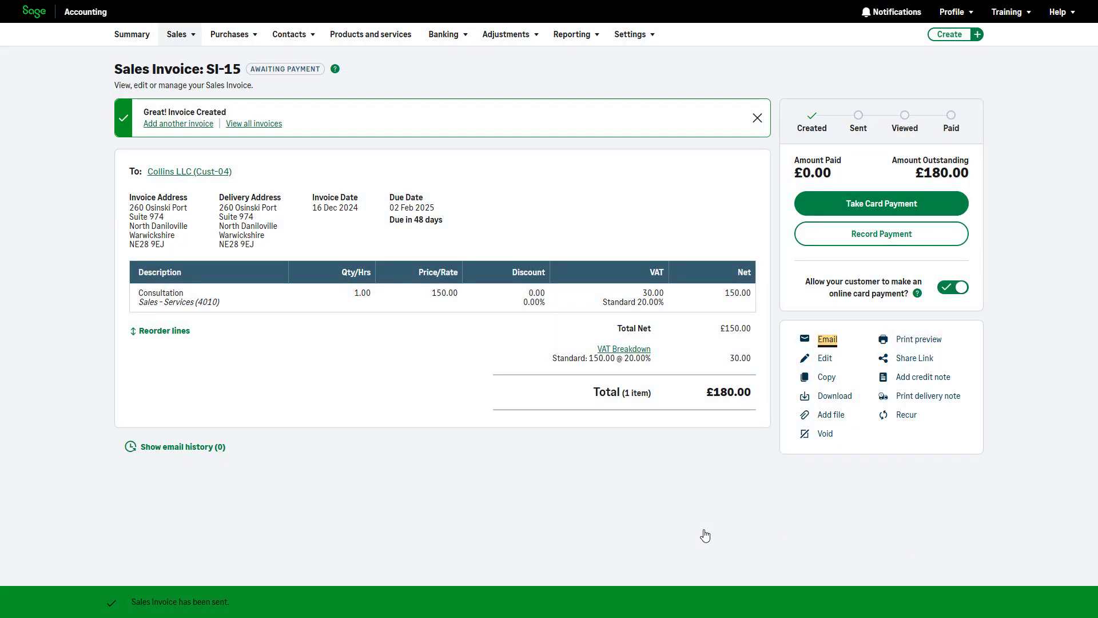
left_click(915, 361)
left_click(665, 350)
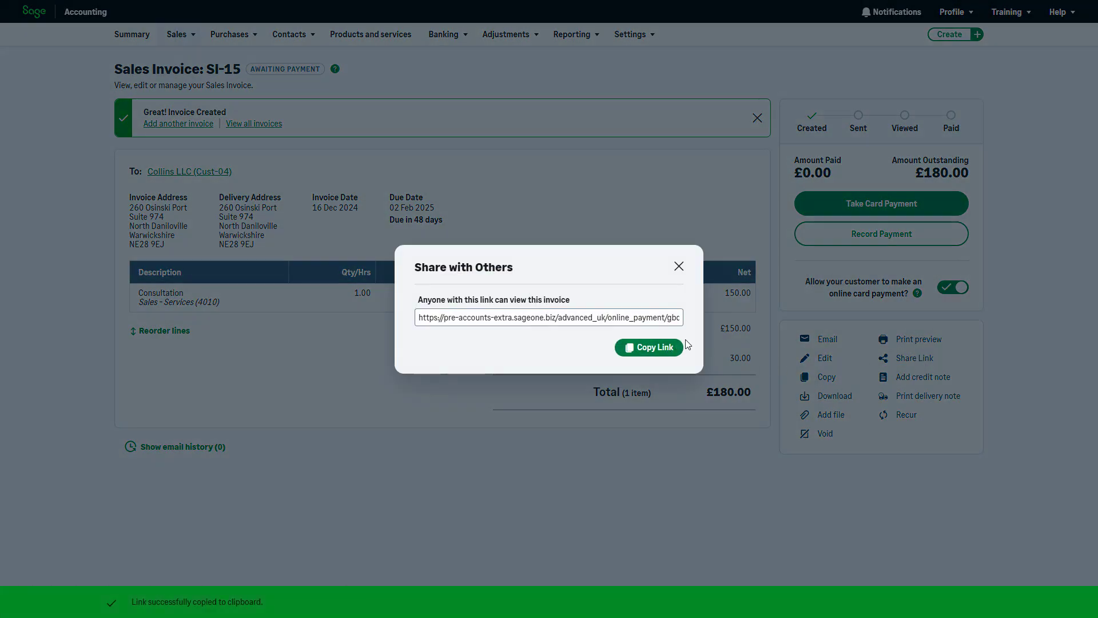
Open the customer-facing SI-15 page from the Outlook email, showing £180.00 due.
left_click(679, 266)
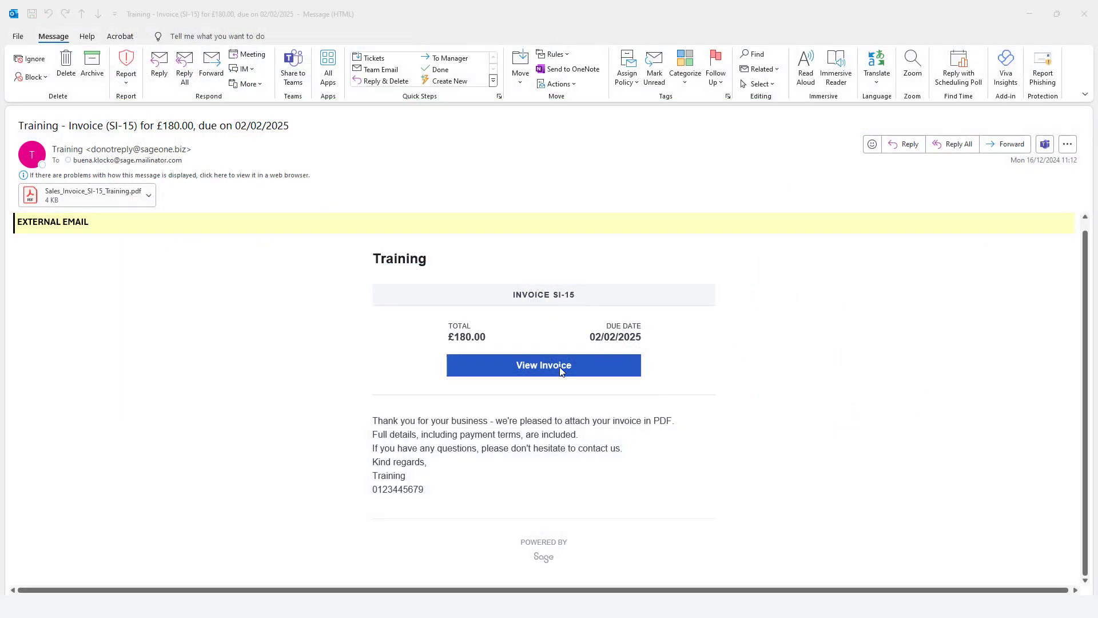
left_click(560, 370)
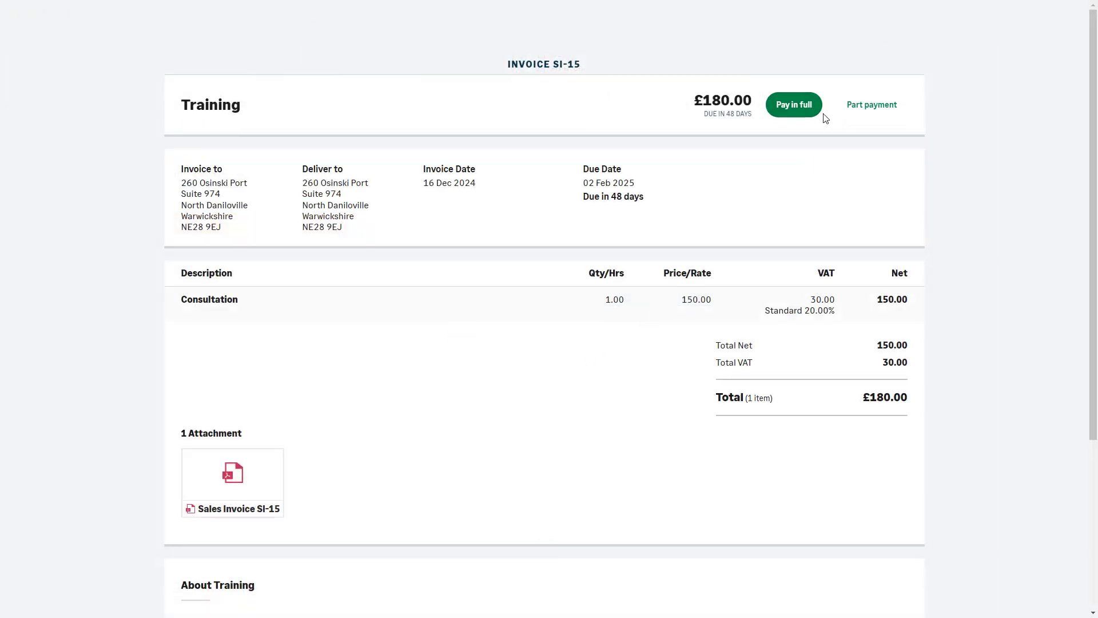
Pay SI-15's full £180 by test card in Stripe Checkout.
left_click(795, 108)
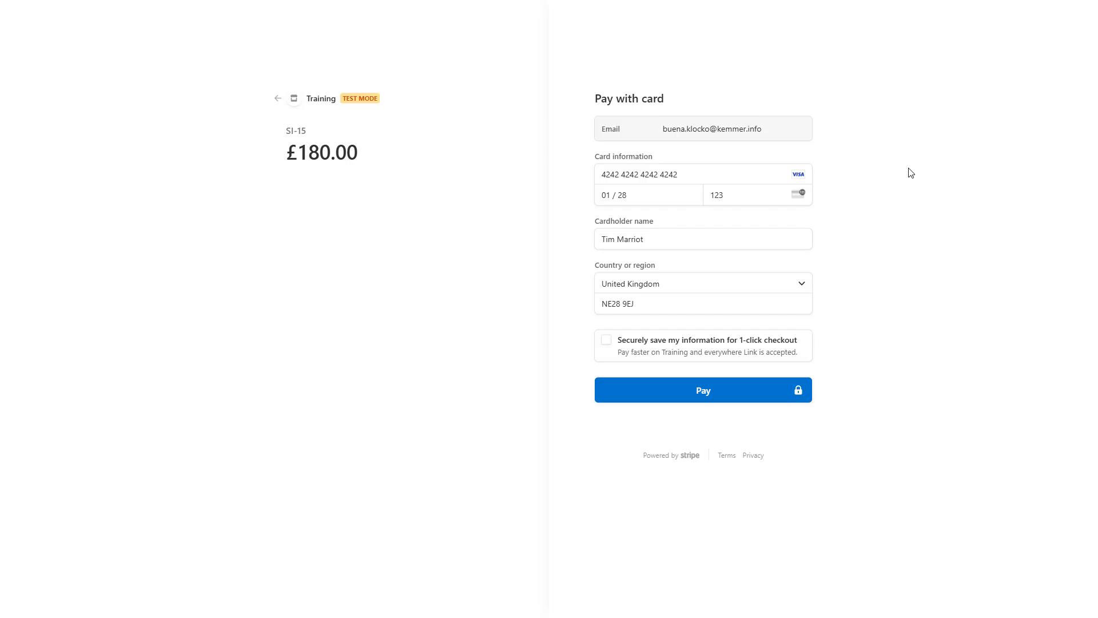
left_click(744, 390)
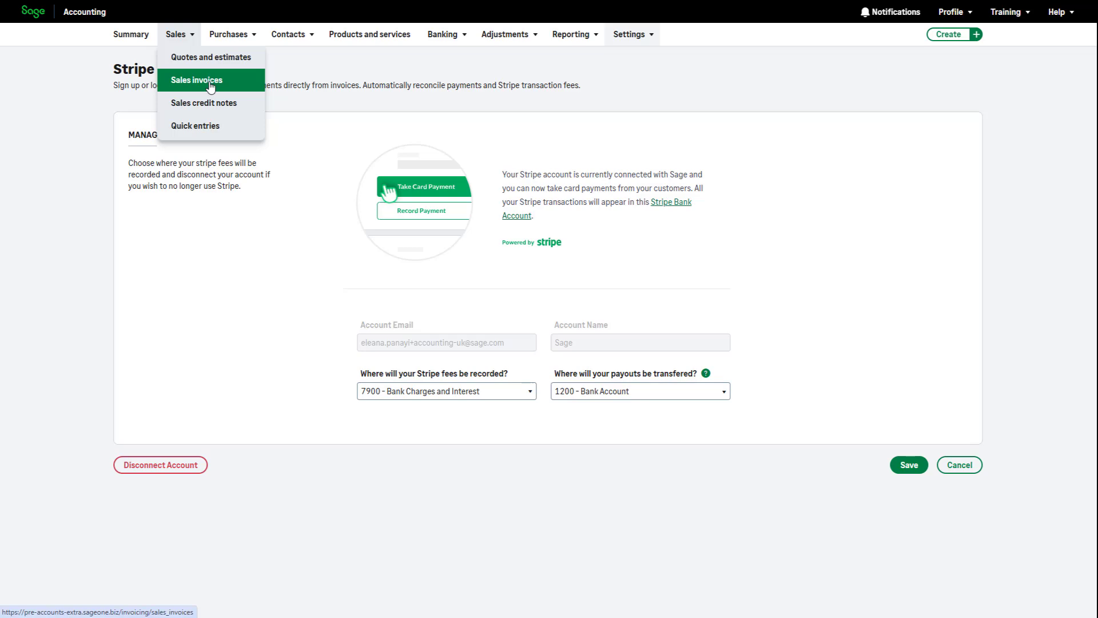
Locate invoice SI-8's £240.00 card payment and send its refund over to Stripe.
left_click(210, 86)
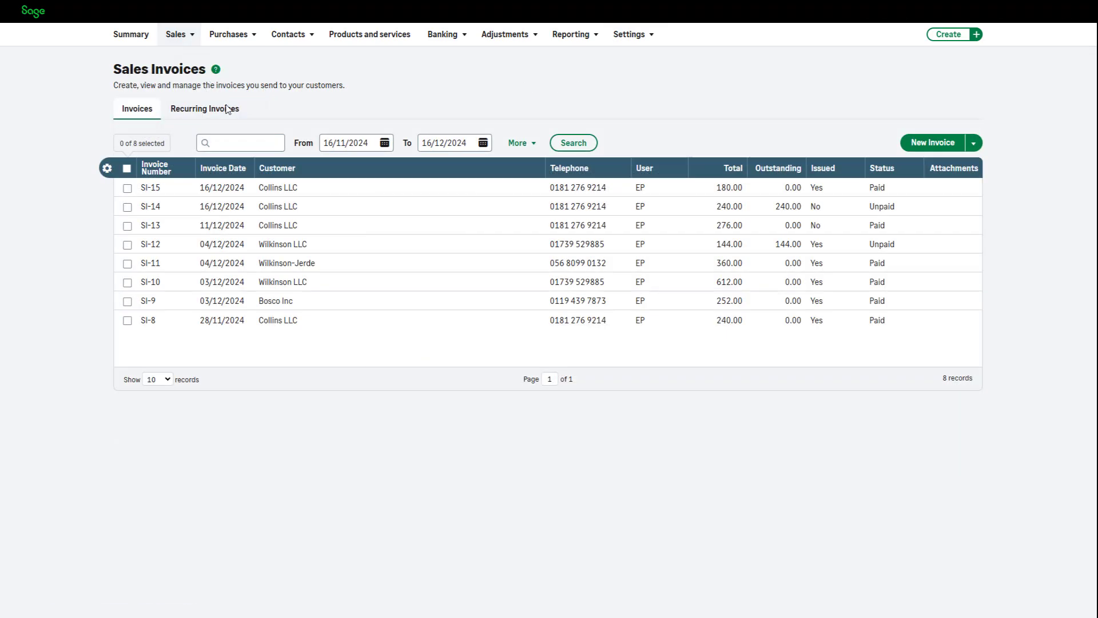
left_click(303, 321)
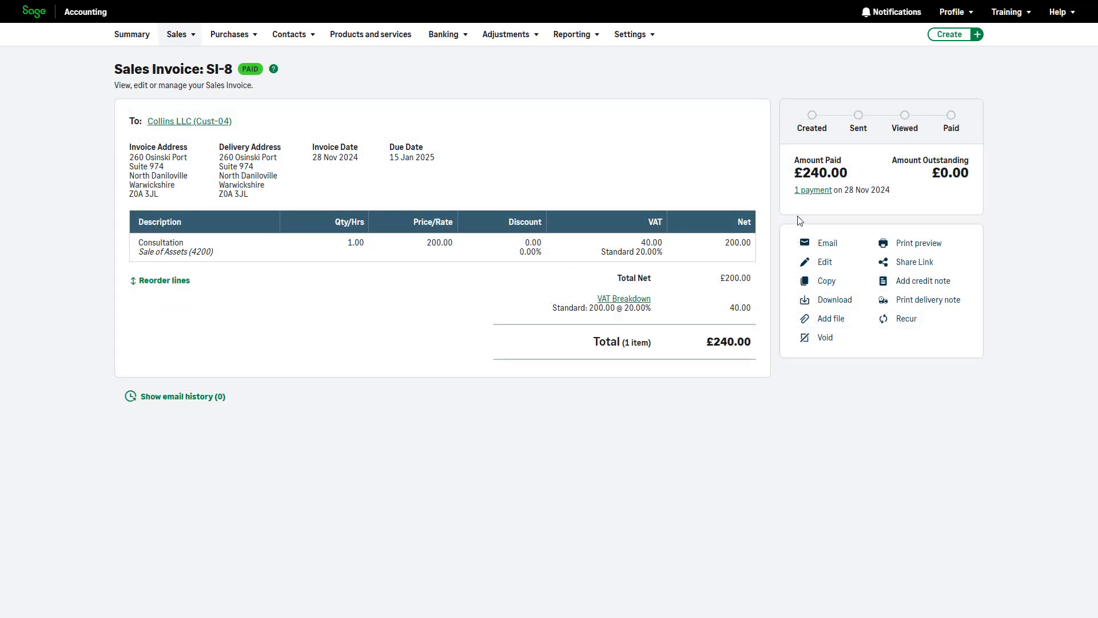
left_click(815, 191)
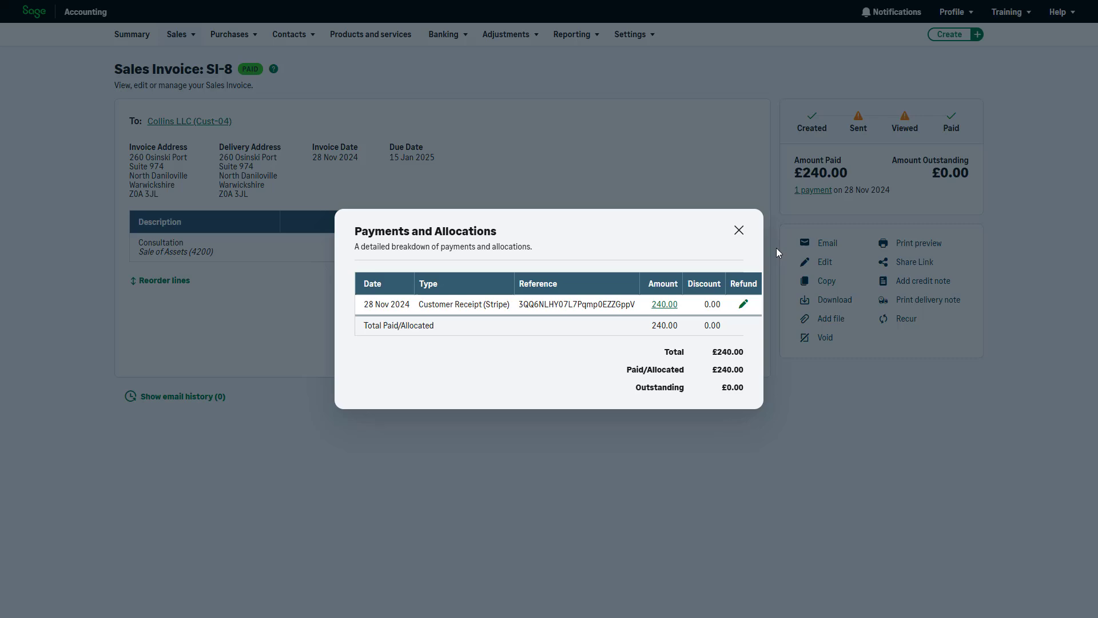
left_click(744, 305)
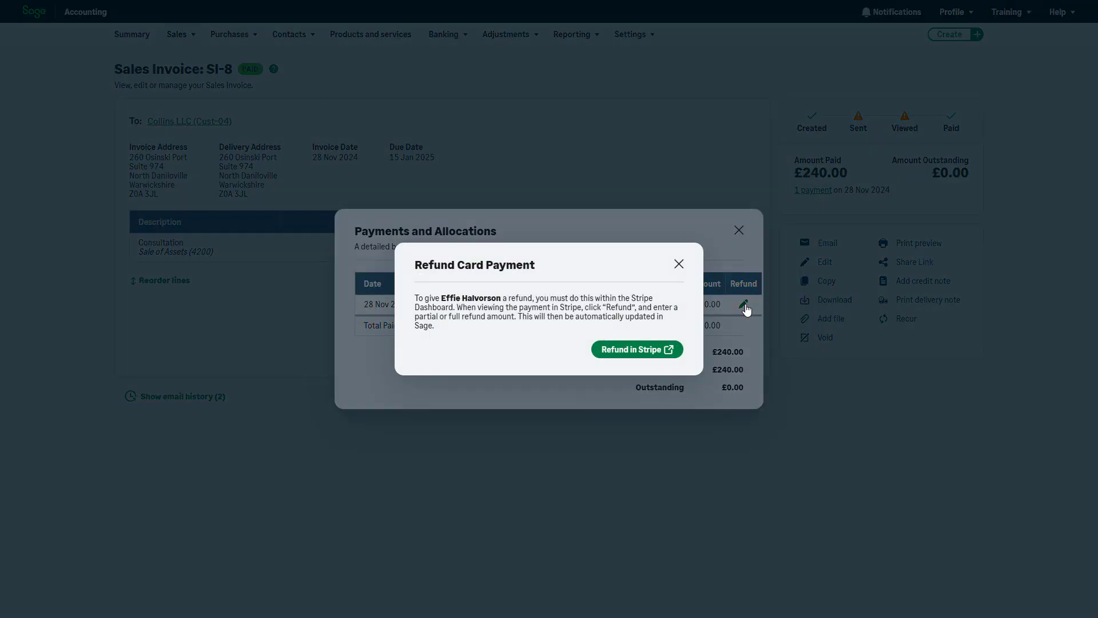
left_click(658, 354)
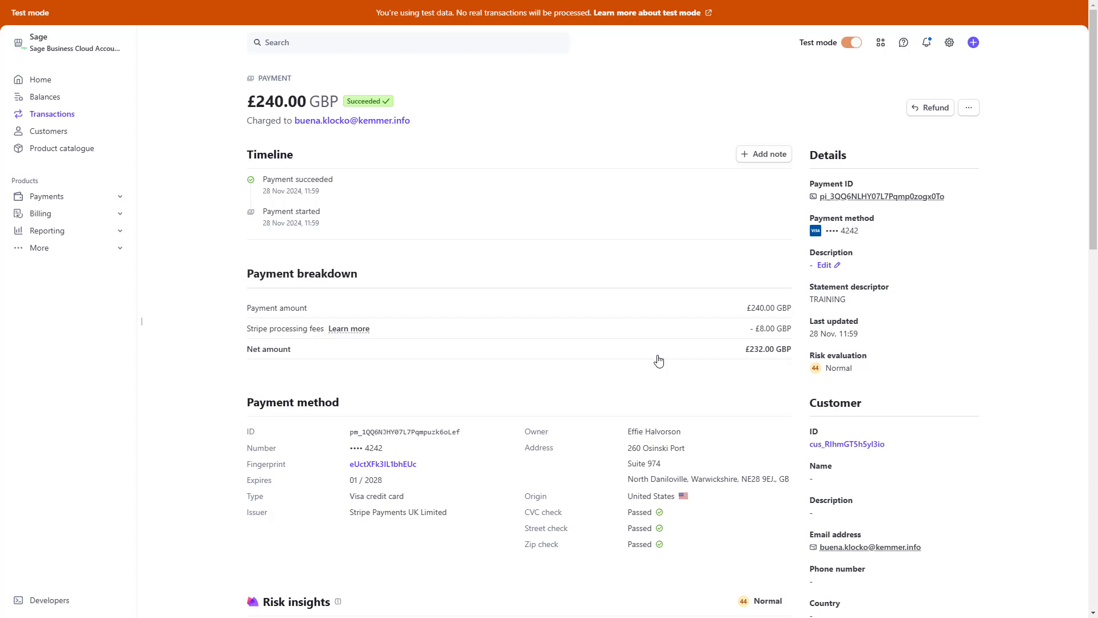
Refund the full 240.00 GBP with the reason 'Requested by customer'.
left_click(927, 114)
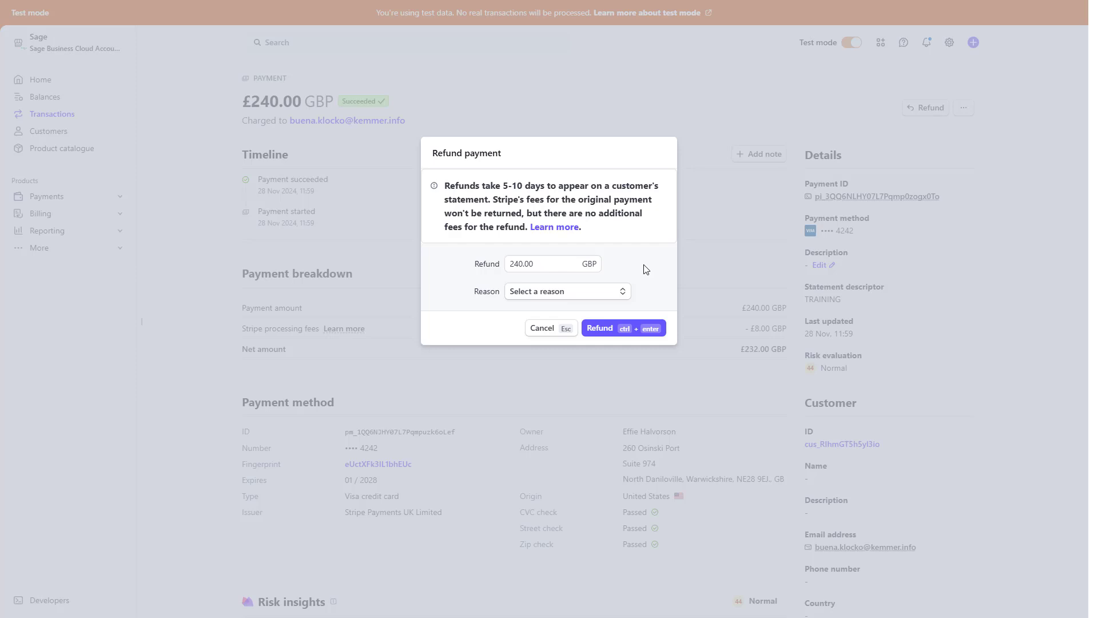
left_click(623, 293)
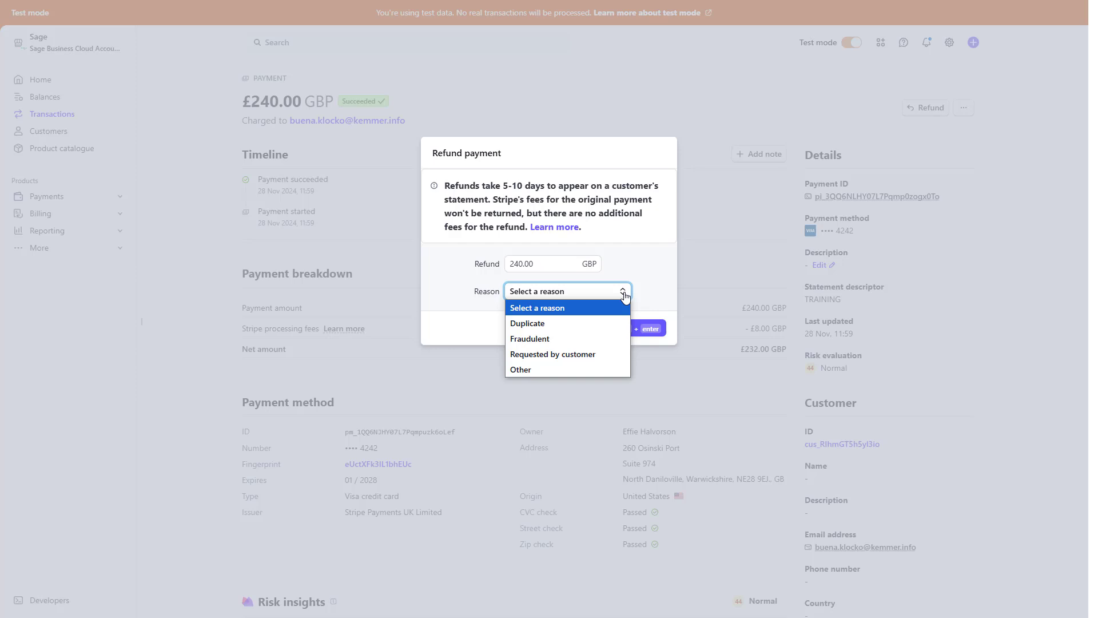
left_click(599, 356)
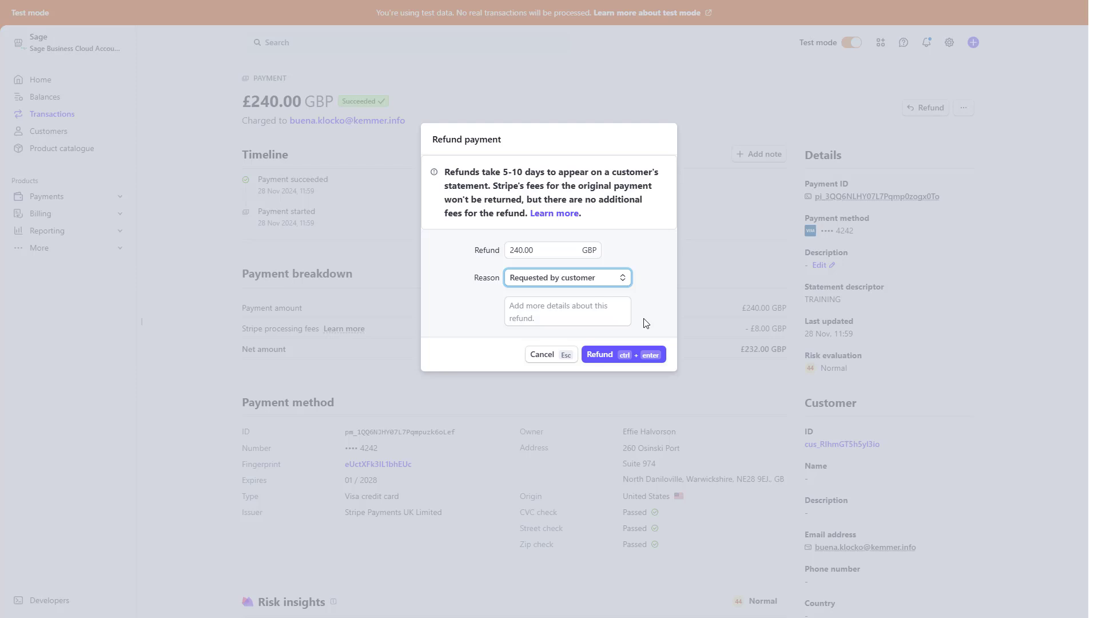
left_click(642, 356)
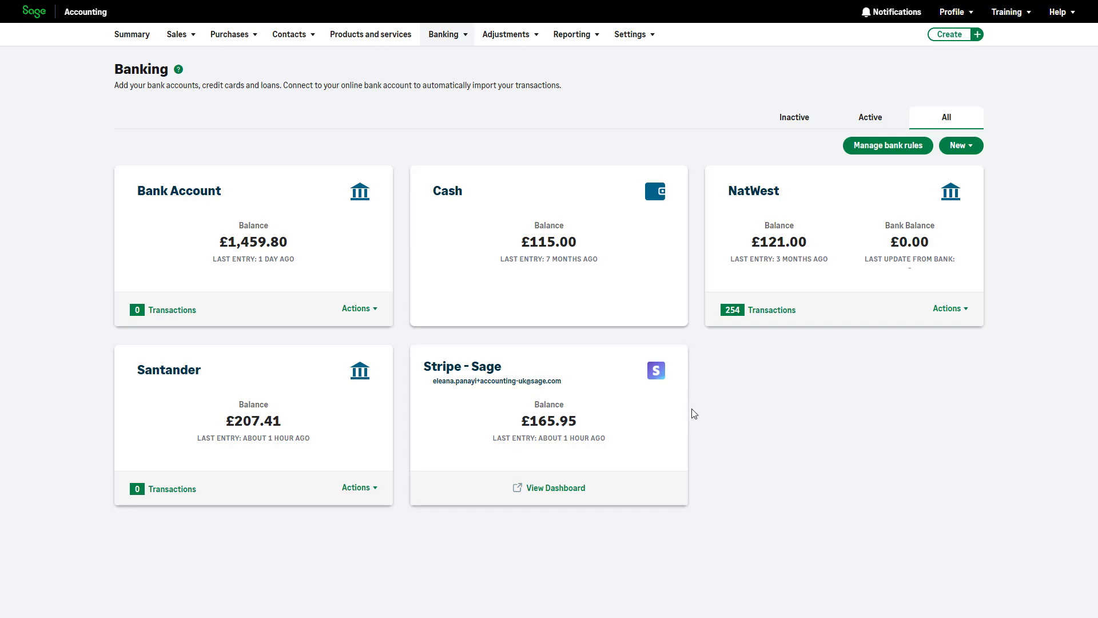
Open the Stripe - Sage activity and inspect the 360.00 Wilkinson-Jerde payment details.
left_click(583, 446)
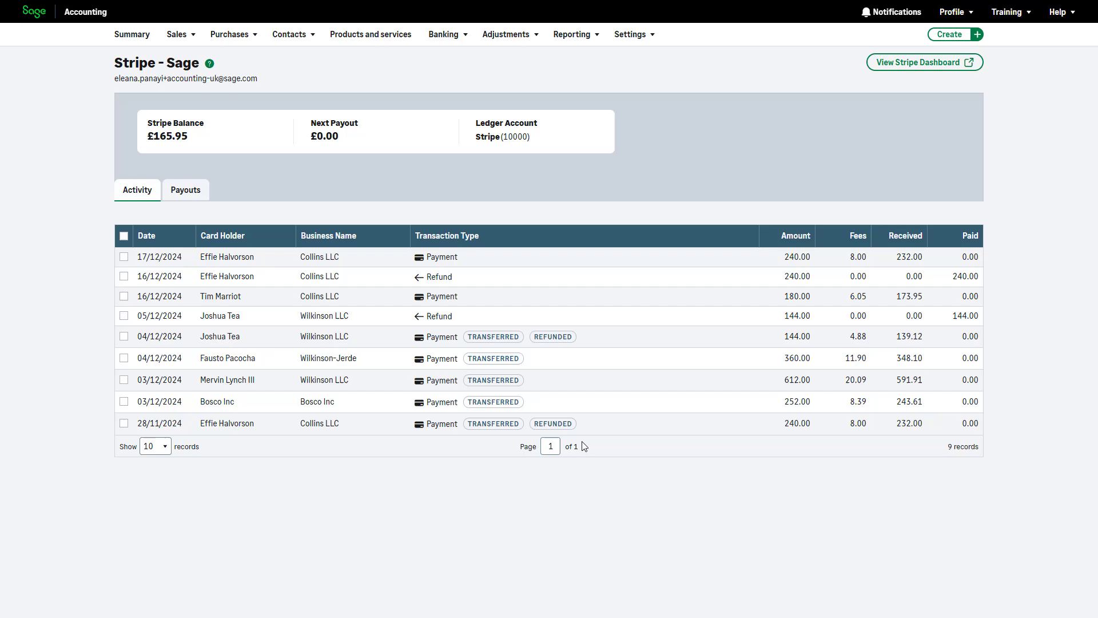
left_click(374, 361)
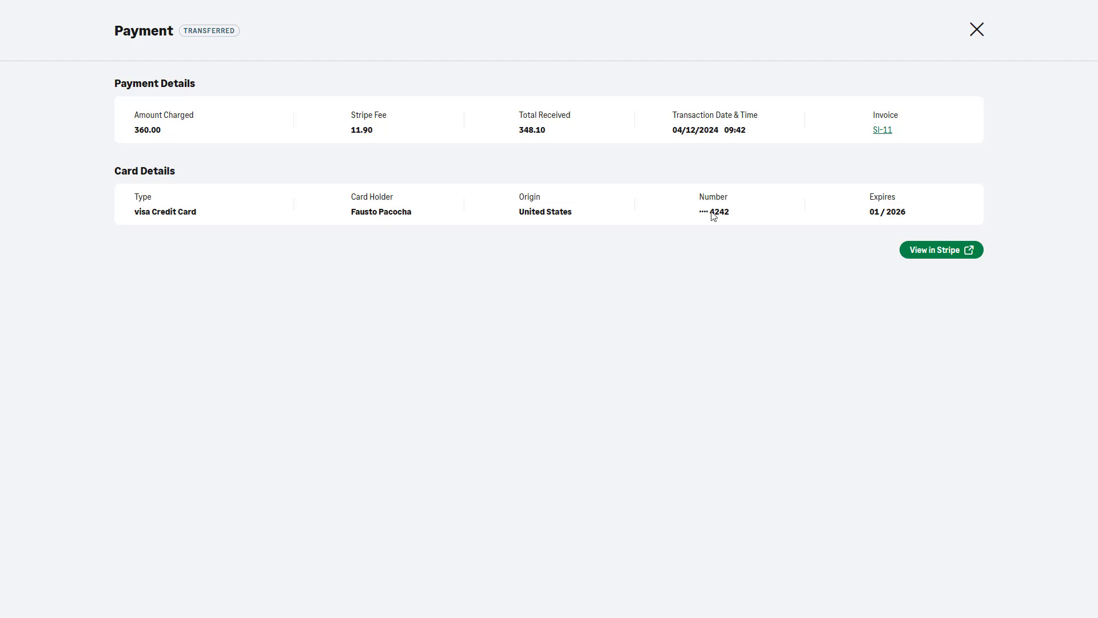
left_click(976, 31)
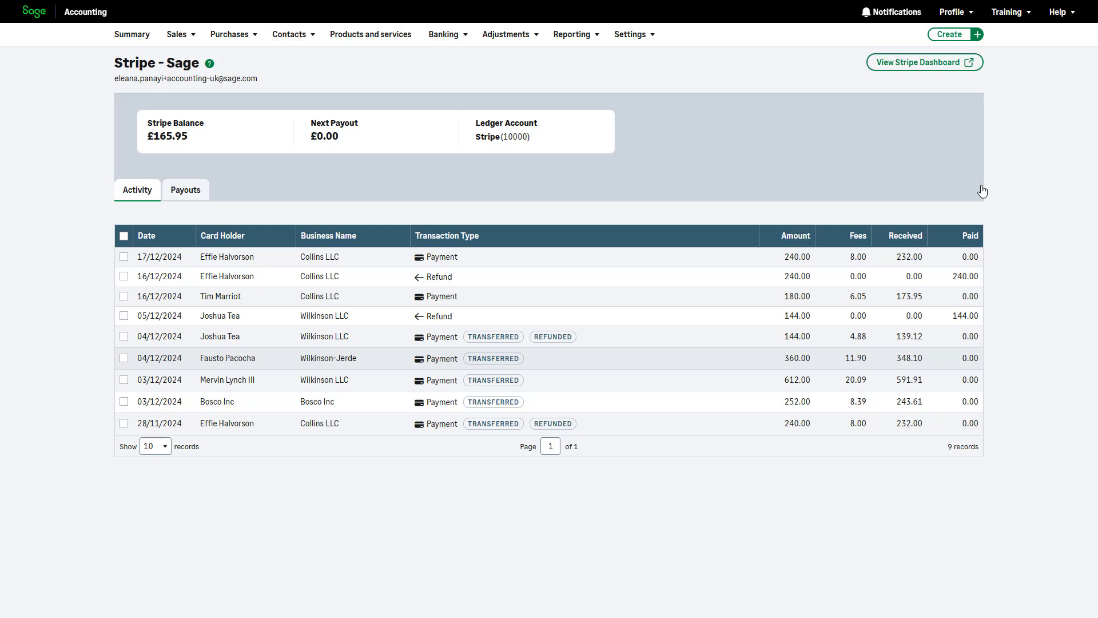
Show the Stripe - Sage payouts, listing three paid-out records from 02–06 Dec 2024.
left_click(194, 200)
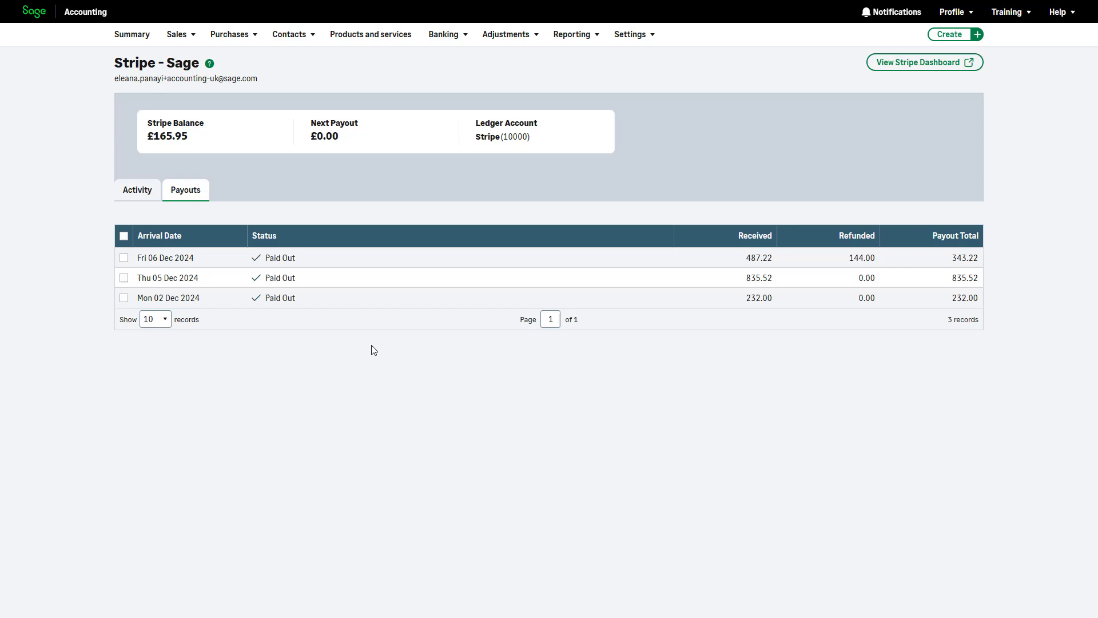
In Stripe Balances, keep the payout schedule automatic every day.
left_click(895, 65)
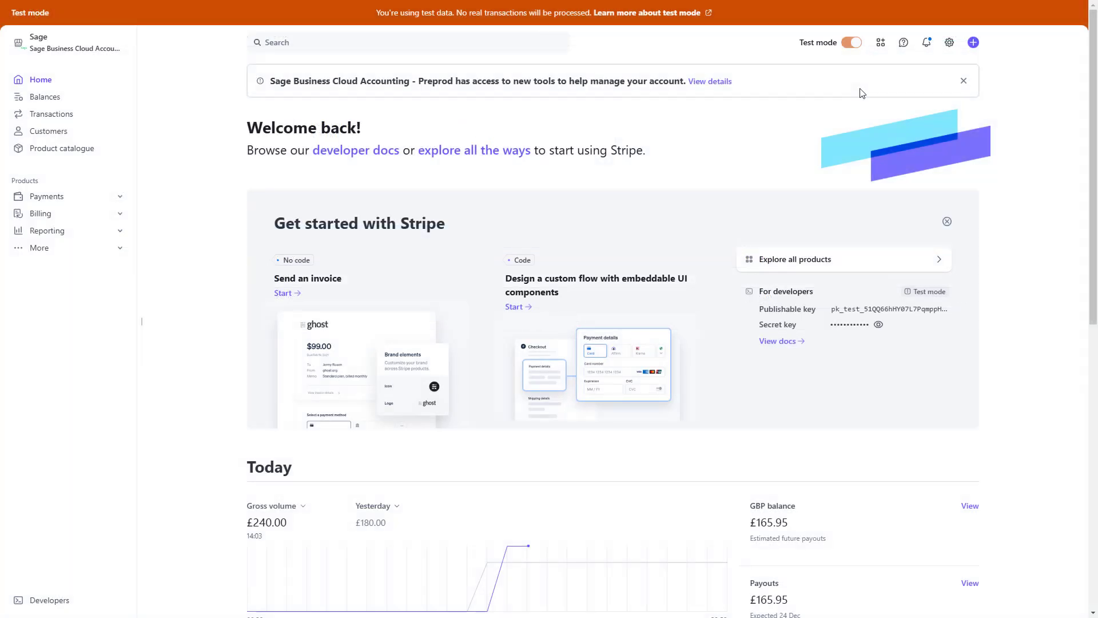
left_click(63, 103)
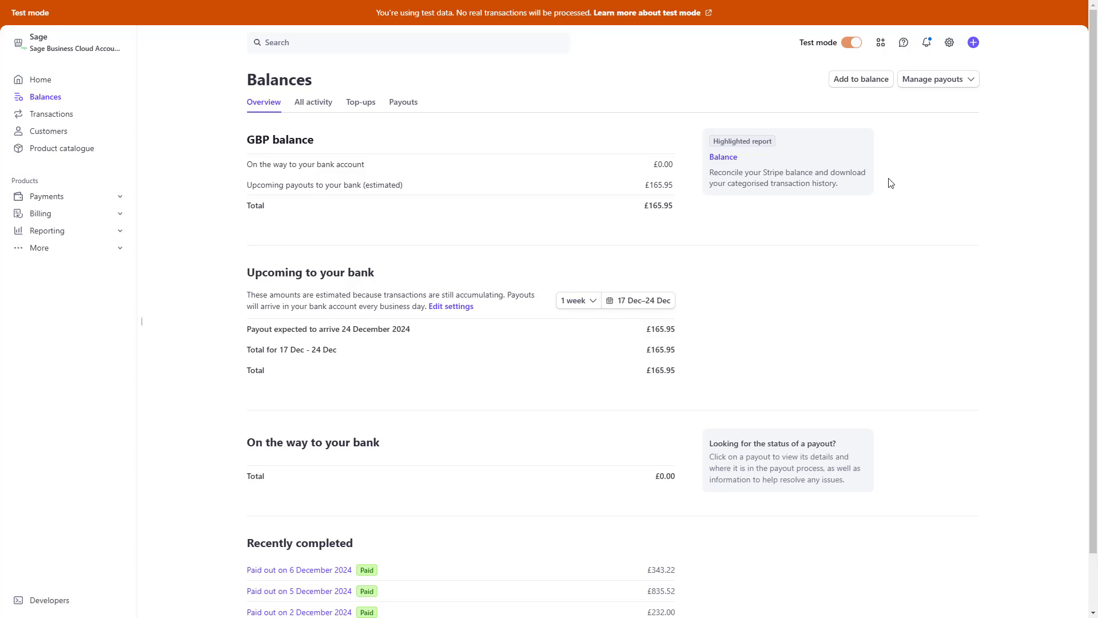
left_click(971, 84)
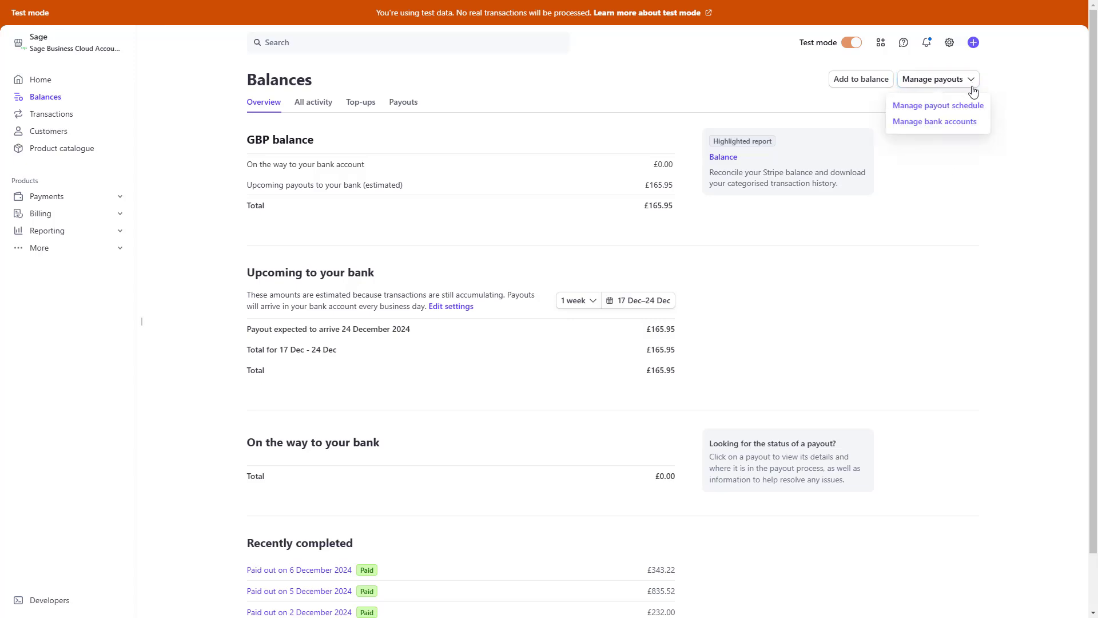
left_click(975, 104)
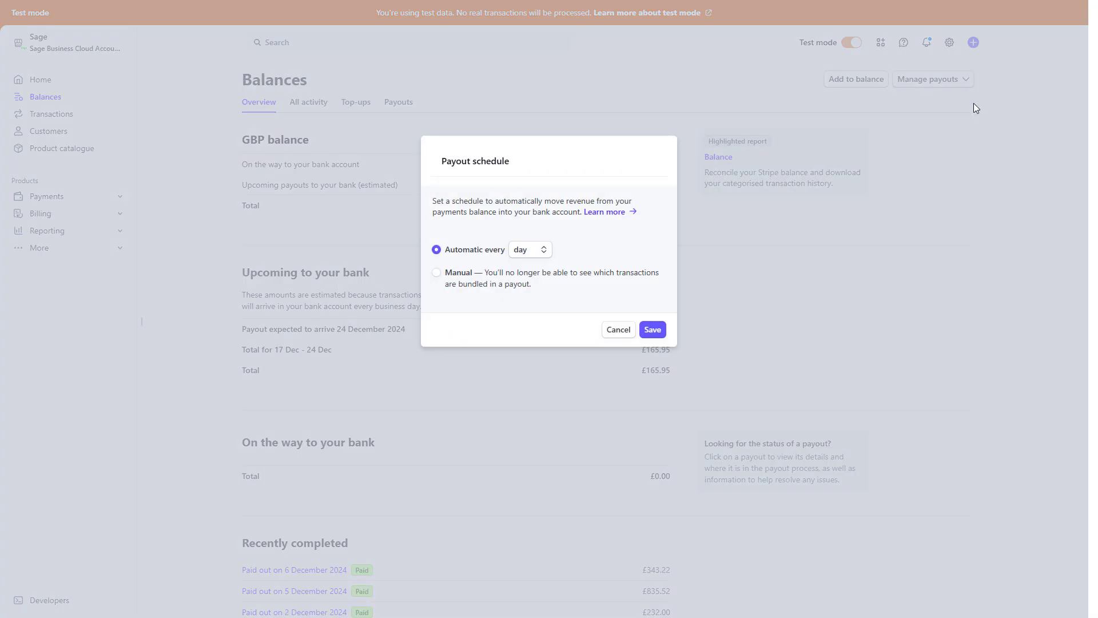
left_click(540, 251)
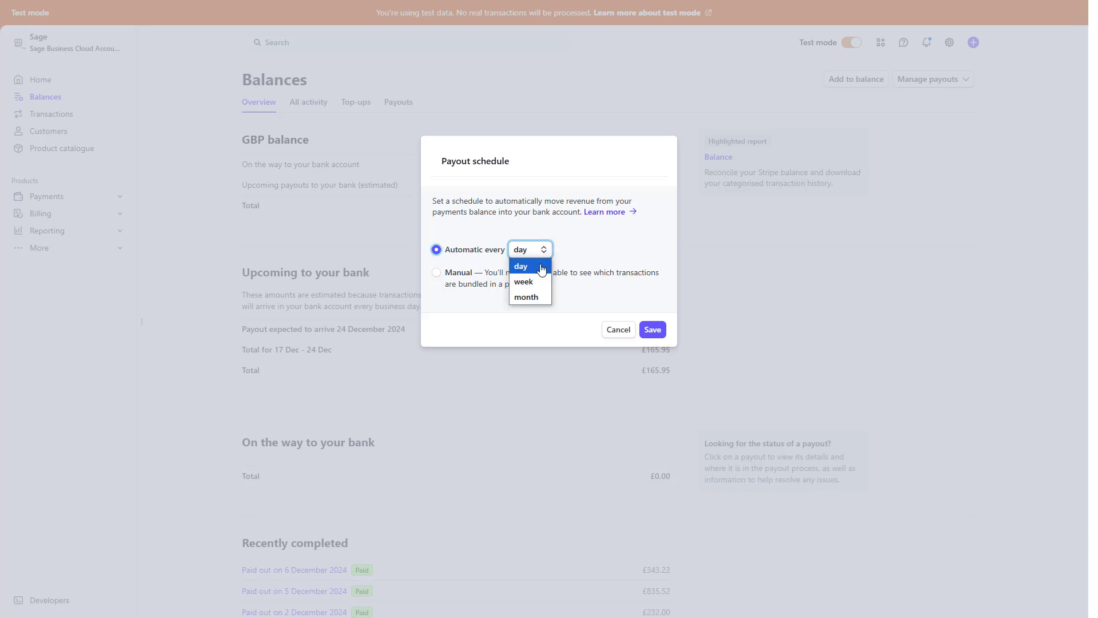
left_click(572, 303)
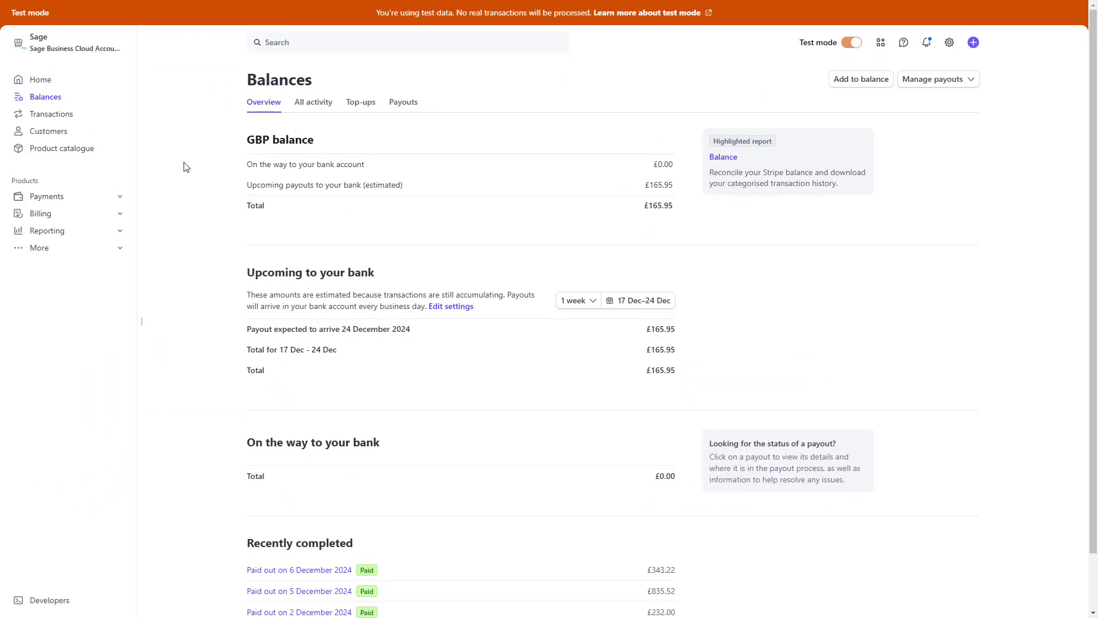
Show Stripe Transactions, where the 28 Nov £240.00 payment now reads Refunded.
left_click(36, 115)
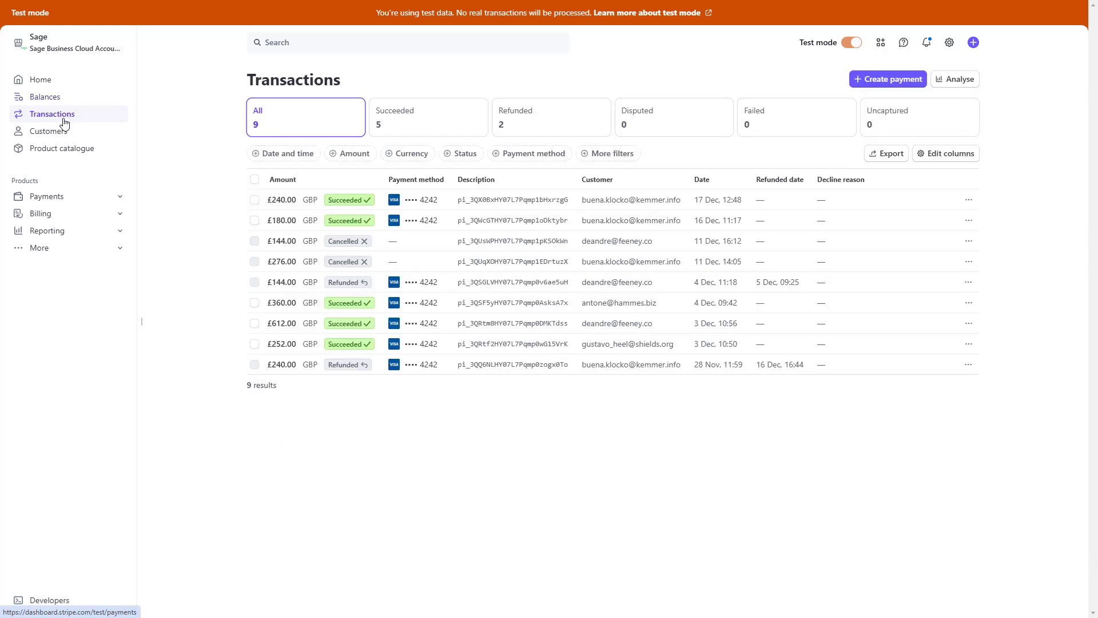